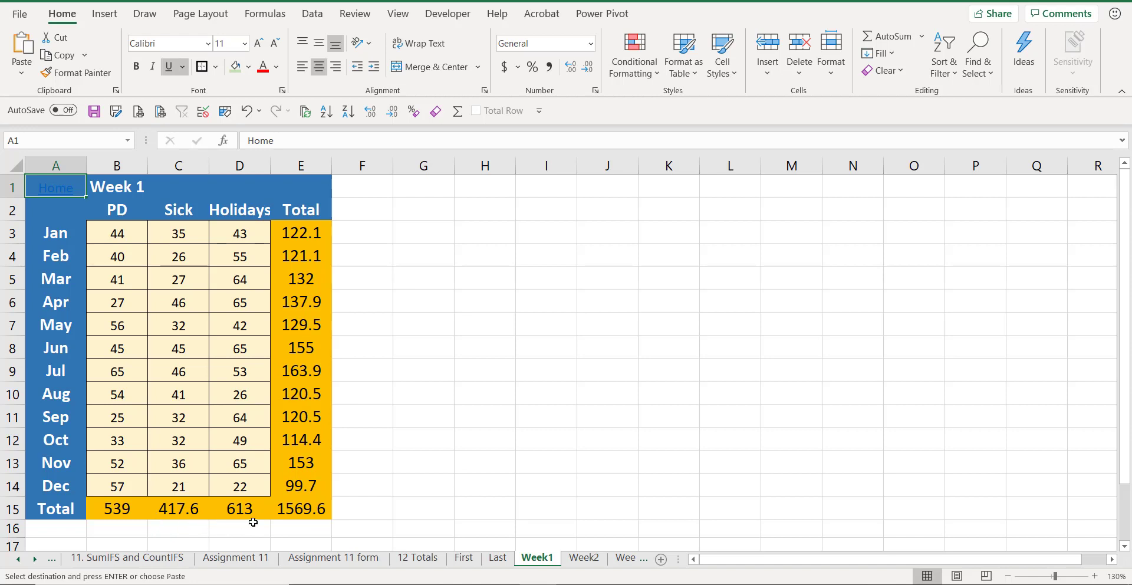
Step: Browse the Week2 to Week5 sheets, then open the 12 Totals sheet
click(580, 558)
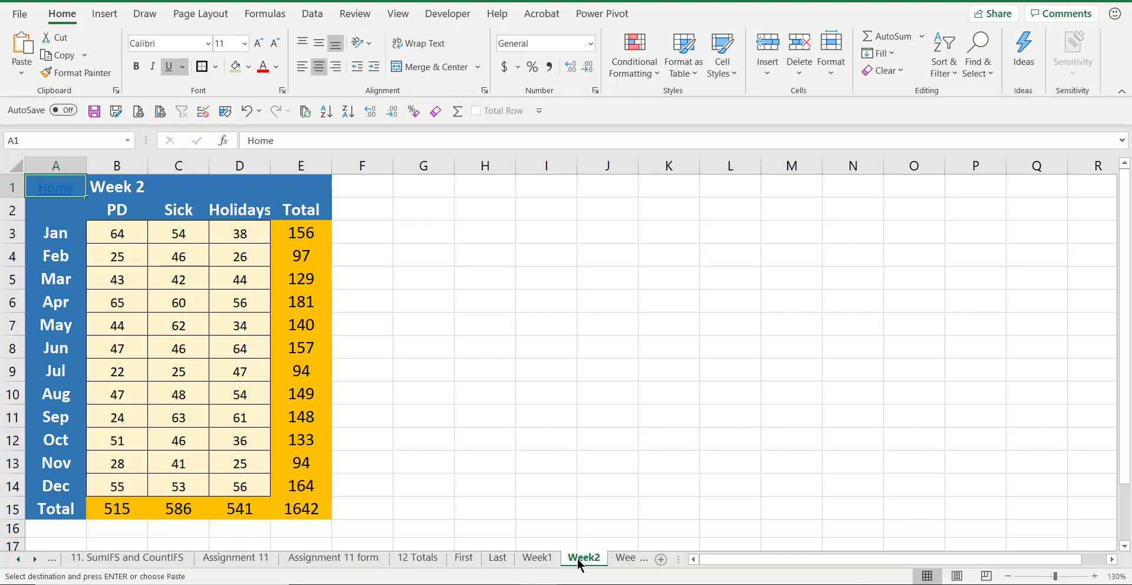
click(619, 559)
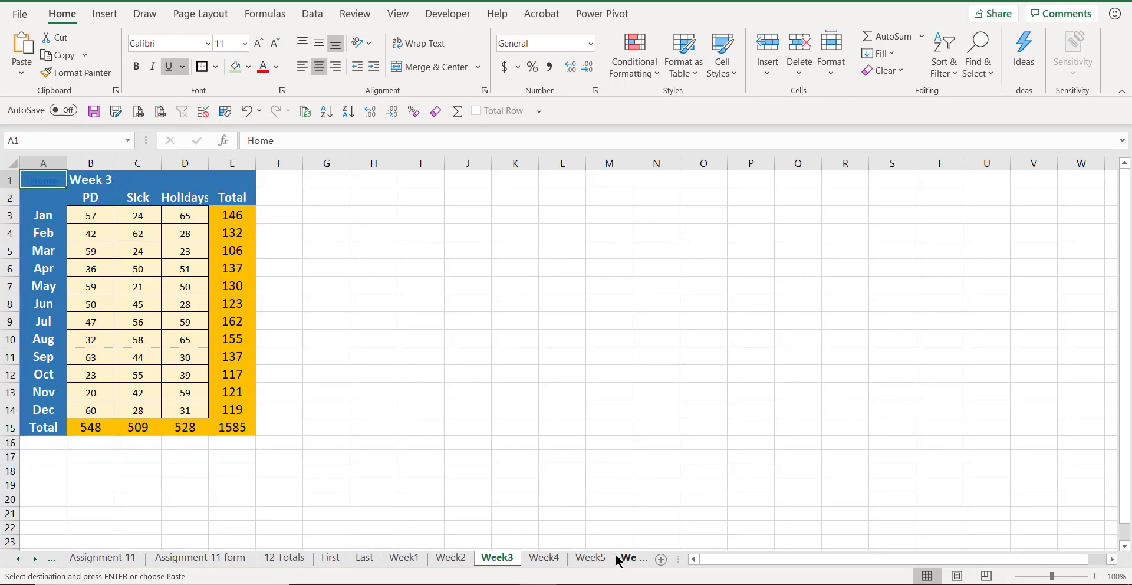
click(543, 559)
click(586, 560)
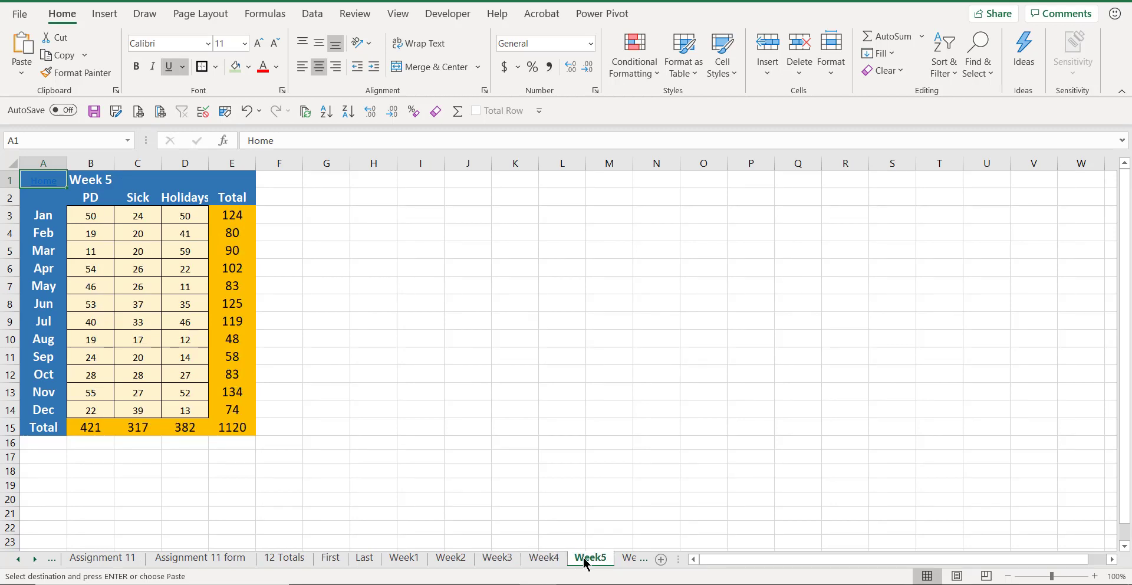
click(285, 558)
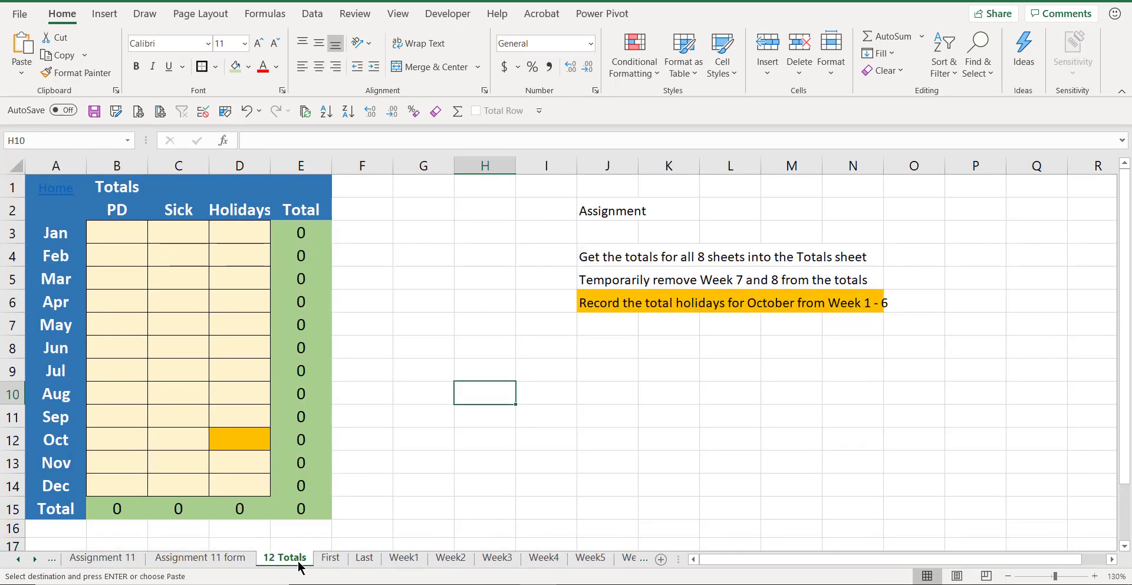
Step: Enter in B3 a formula adding B3 from Week1, Week2 and Week3, and fill it across B3:D14
click(114, 235)
text(=)
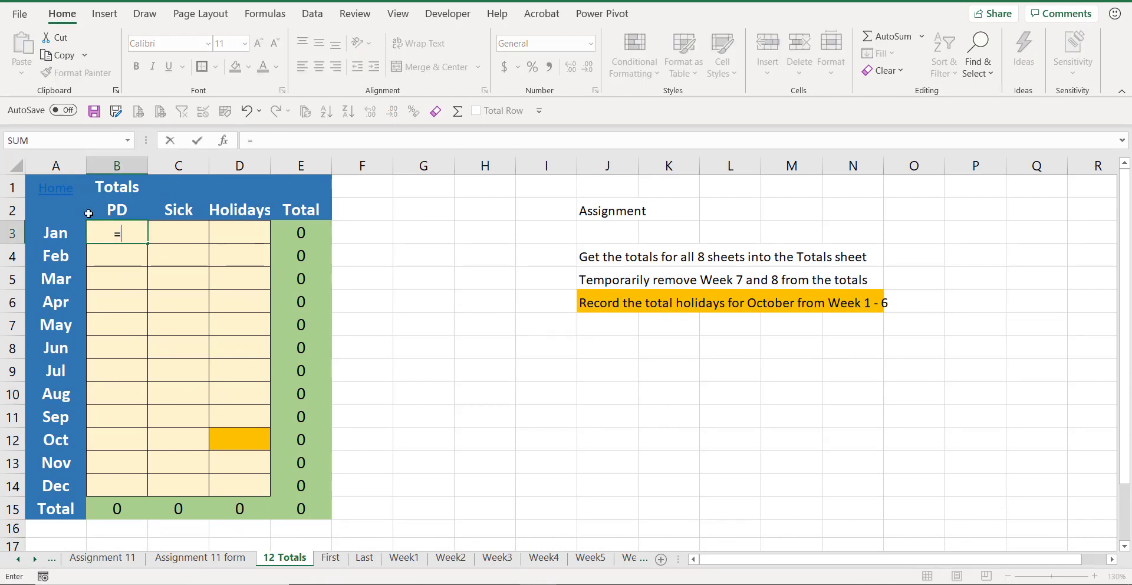
click(396, 558)
click(118, 224)
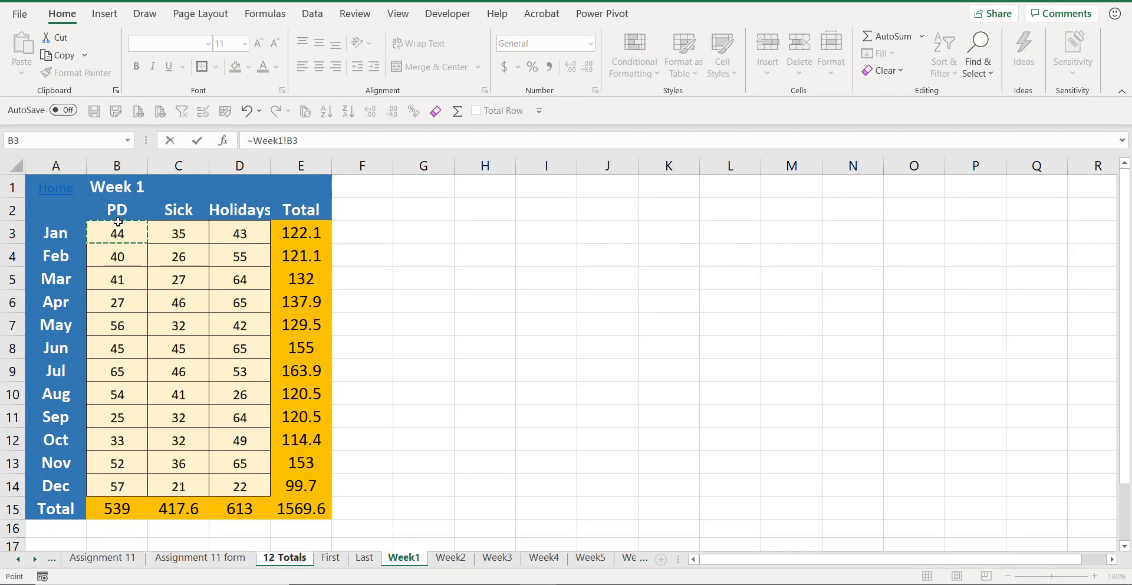
text(+)
click(448, 558)
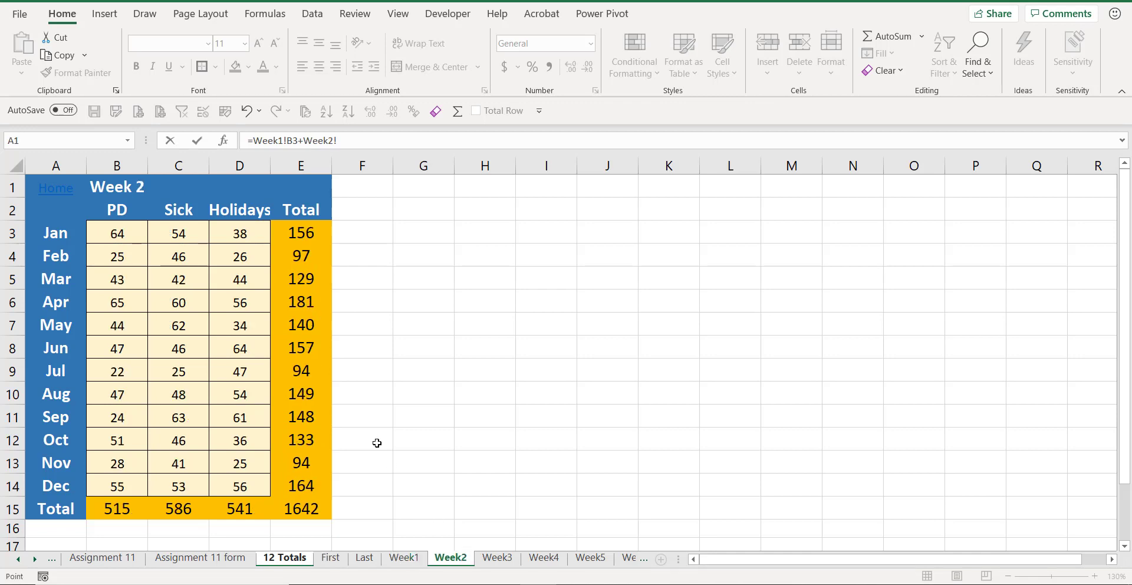
click(133, 238)
text(+)
click(496, 557)
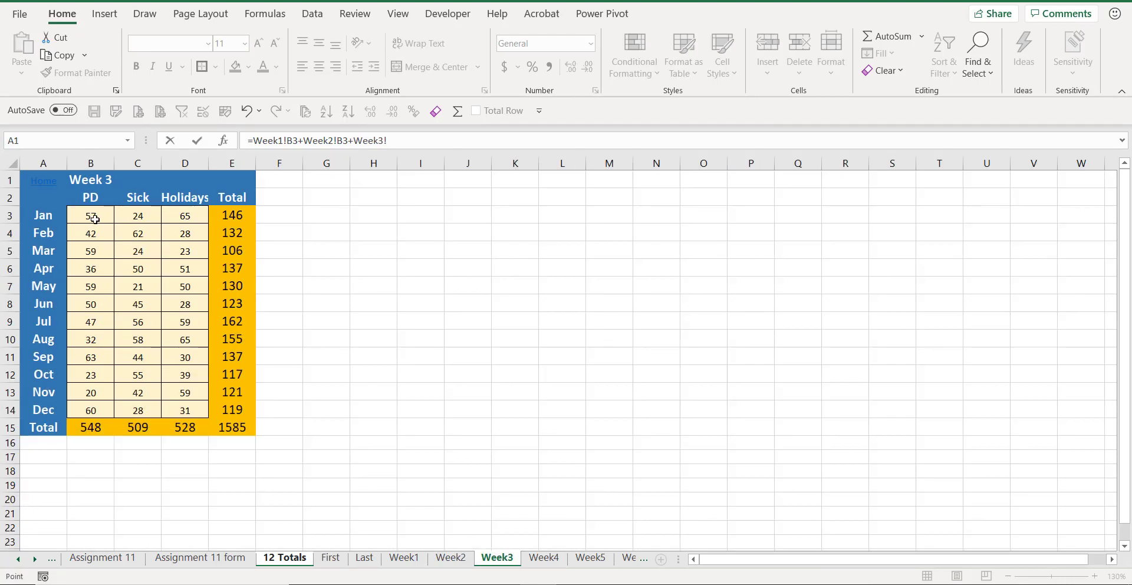
click(94, 217)
key(Return)
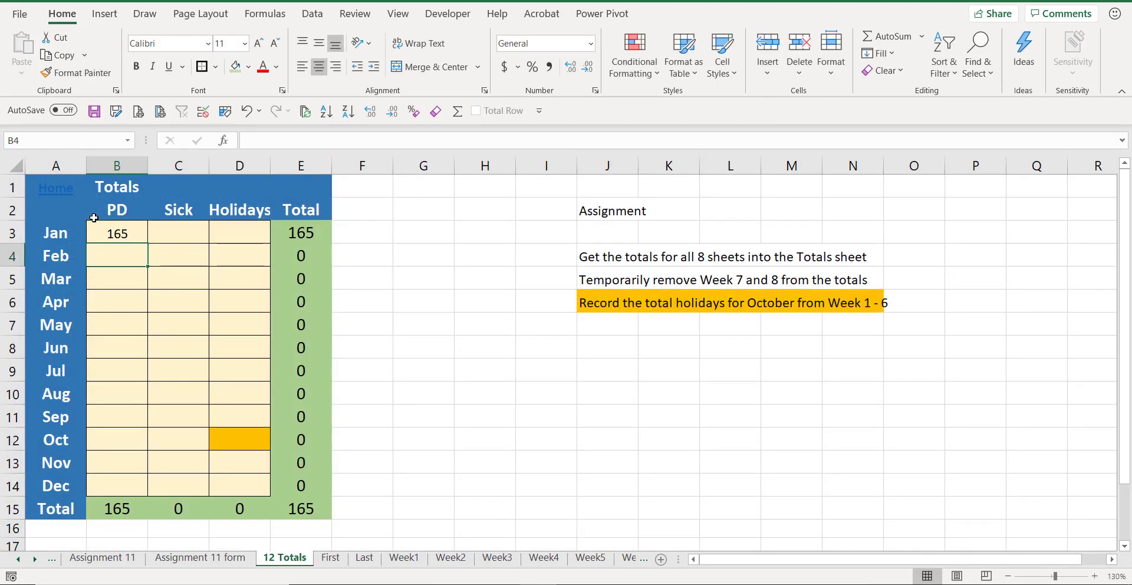
click(128, 231)
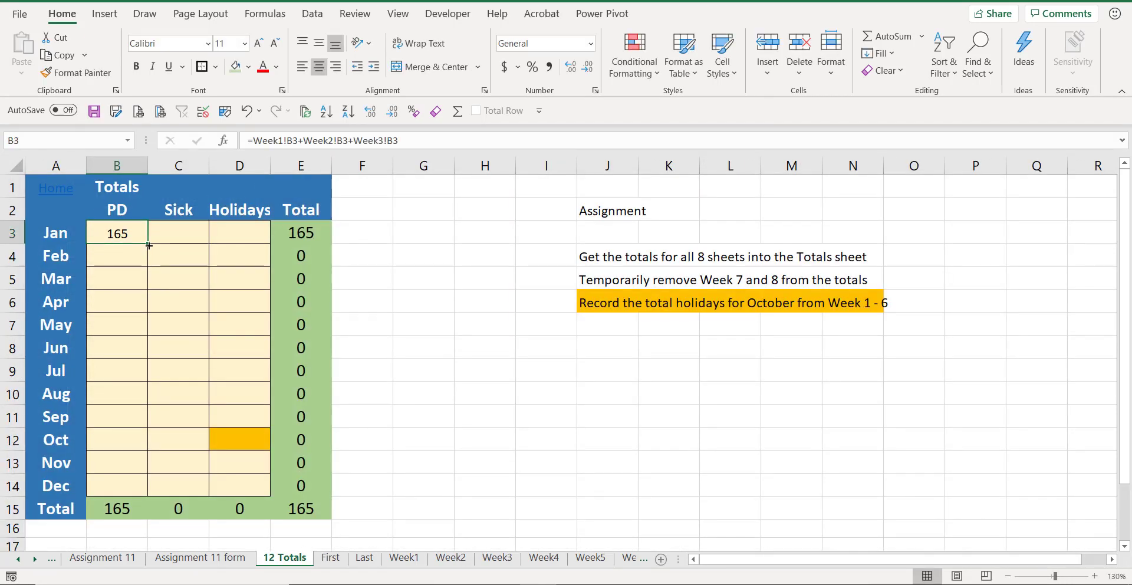
drag(148, 246, 259, 489)
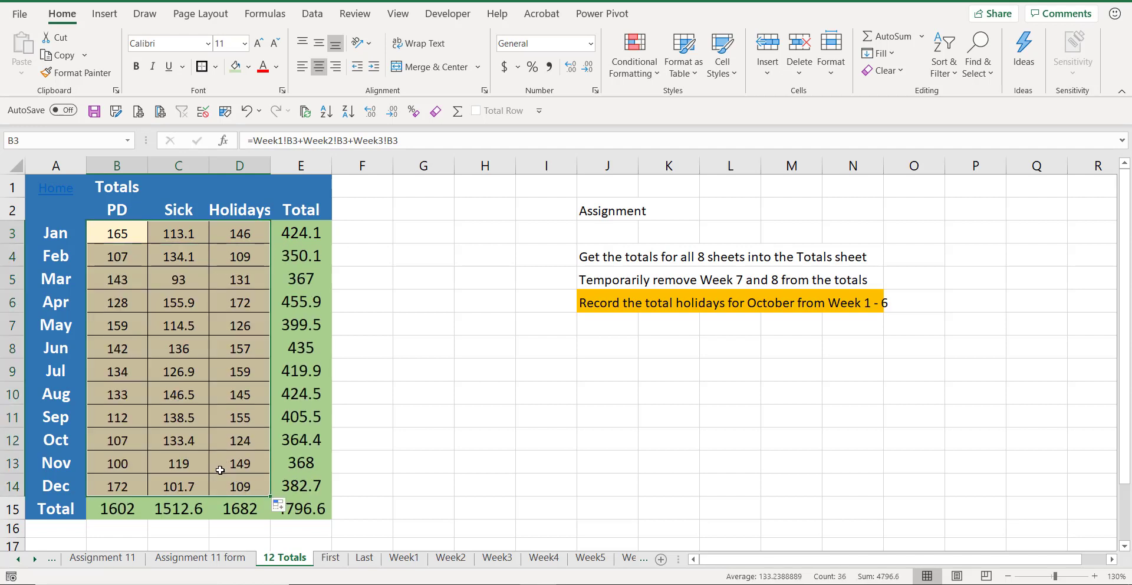
Step: Clear the formulas from B3:D14
click(112, 227)
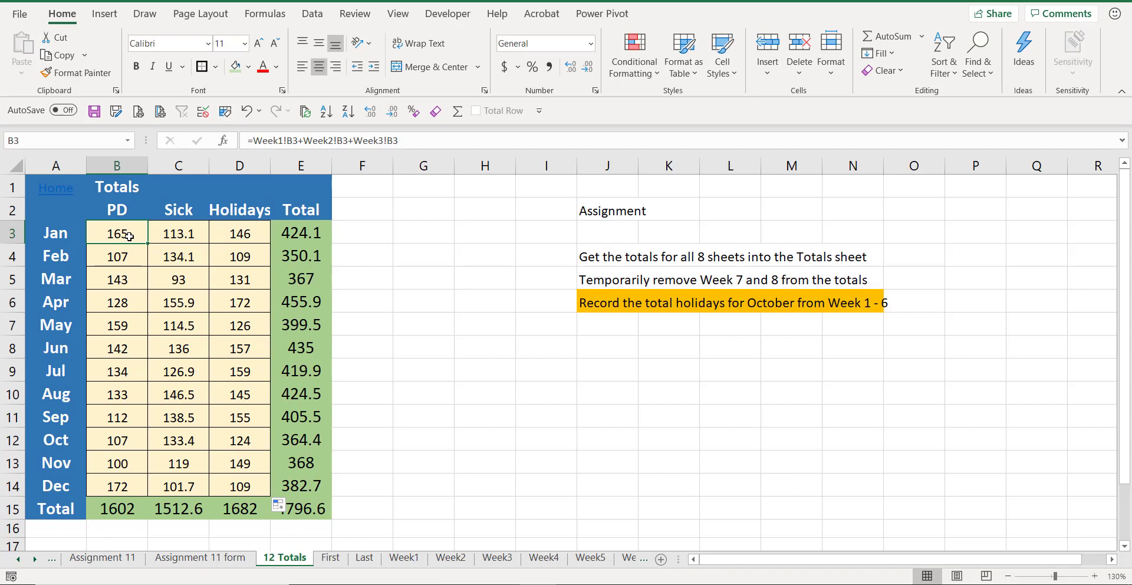
drag(130, 236, 219, 484)
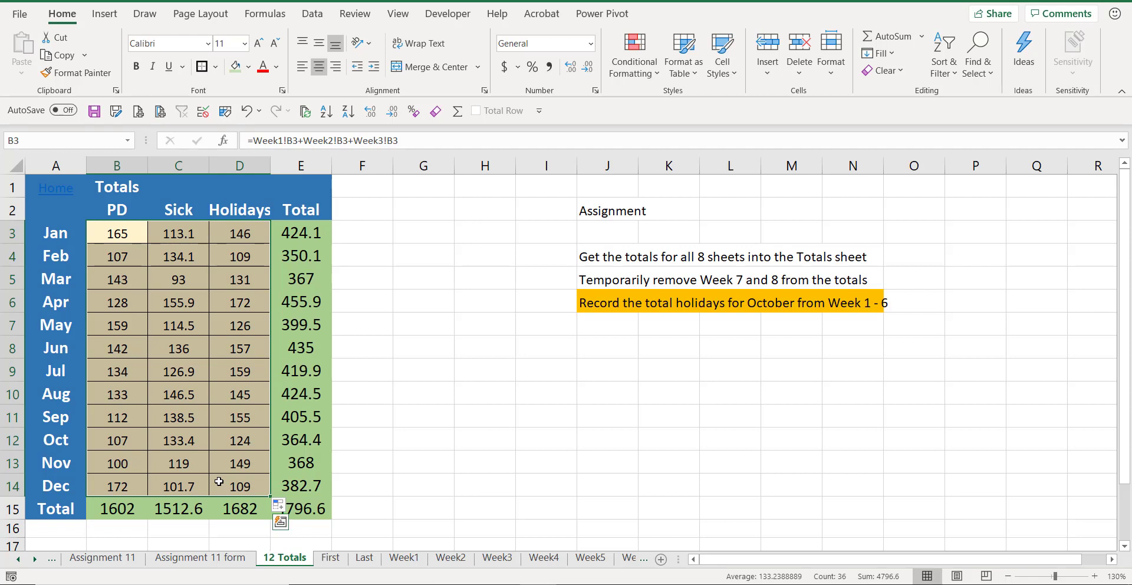
key(Delete)
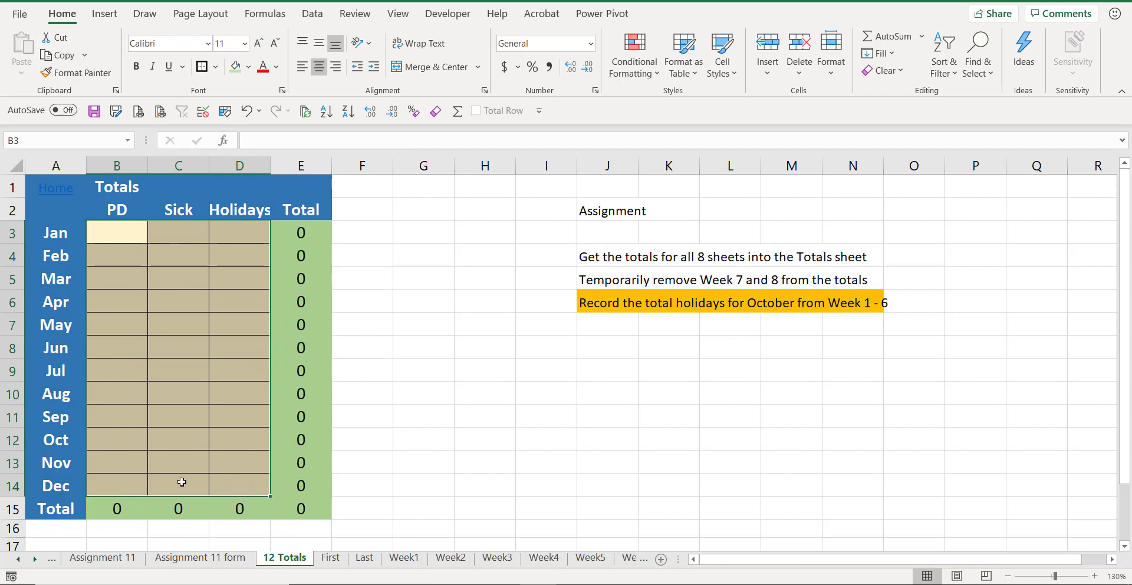
Step: Enter 1 into all cells of B3:D7 at once, then clear that range again
click(123, 224)
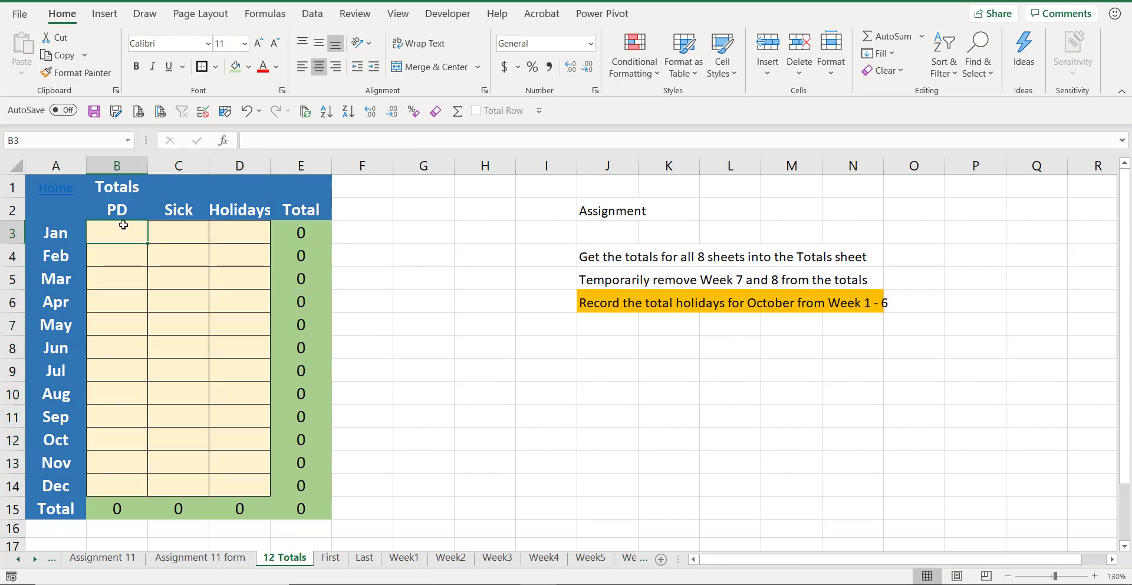
drag(123, 230, 217, 315)
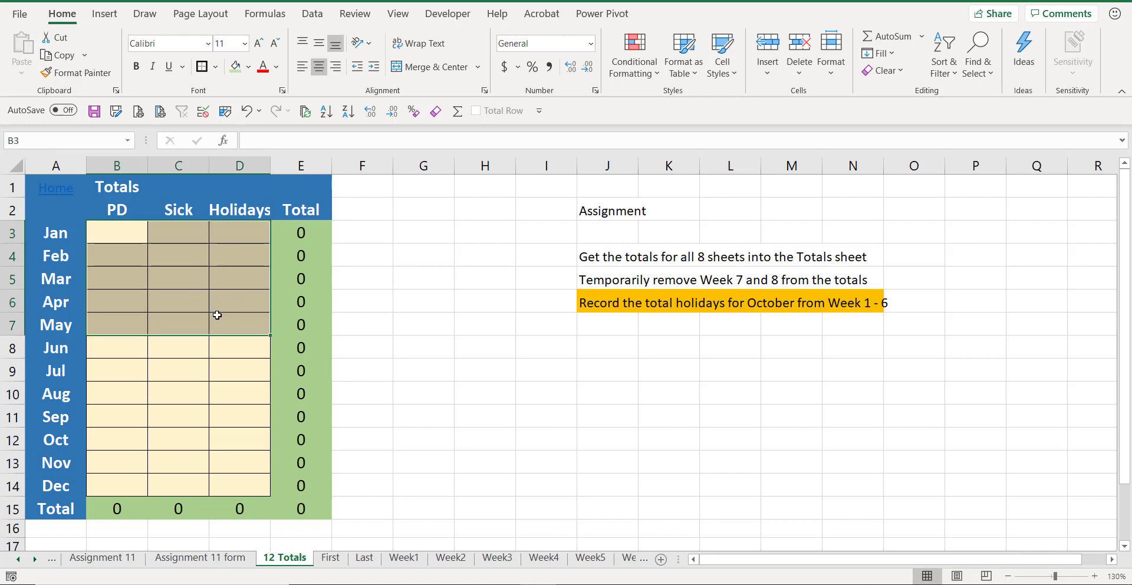
click(203, 402)
drag(123, 233, 236, 309)
text(1)
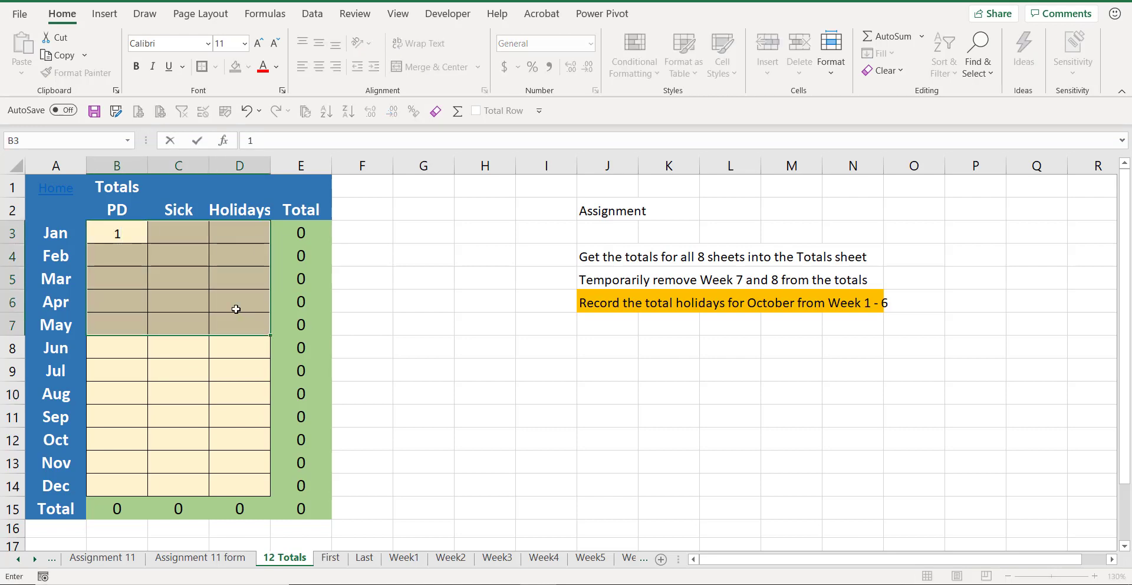
key(ctrl+Return)
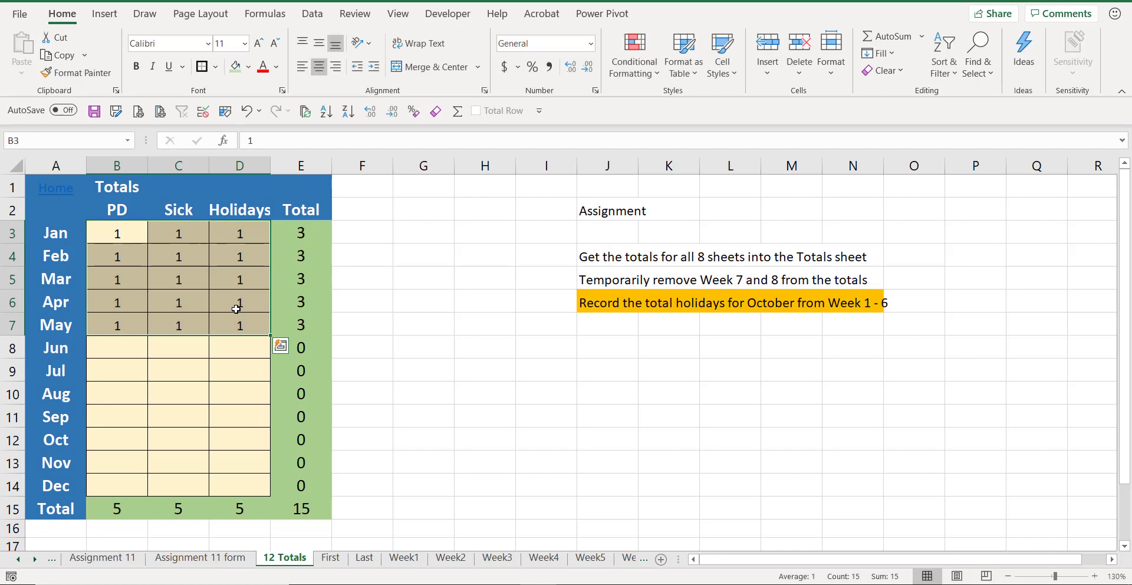
drag(131, 236, 232, 322)
key(Delete)
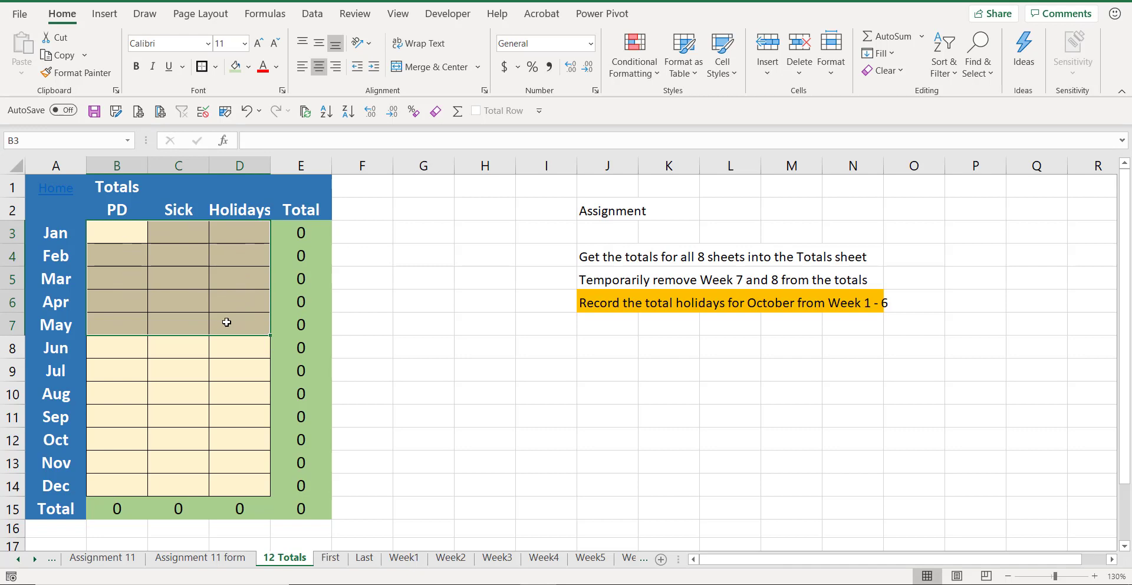
Step: Fill B3:D14 on 12 Totals with the 3D formula =SUM(First:Last!B3) covering every sheet between First and Last
click(331, 557)
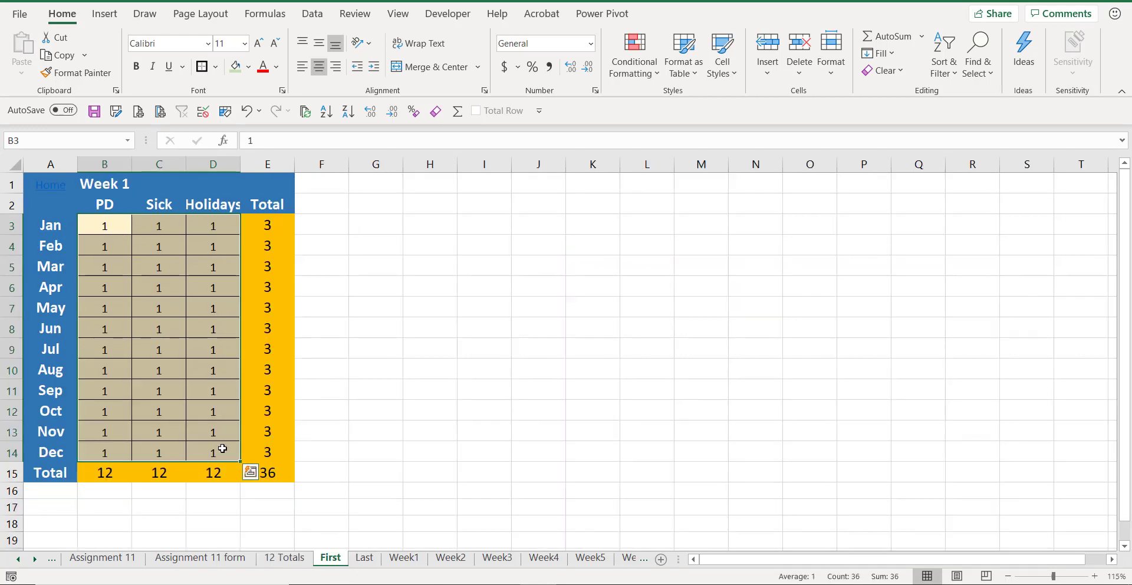
click(365, 563)
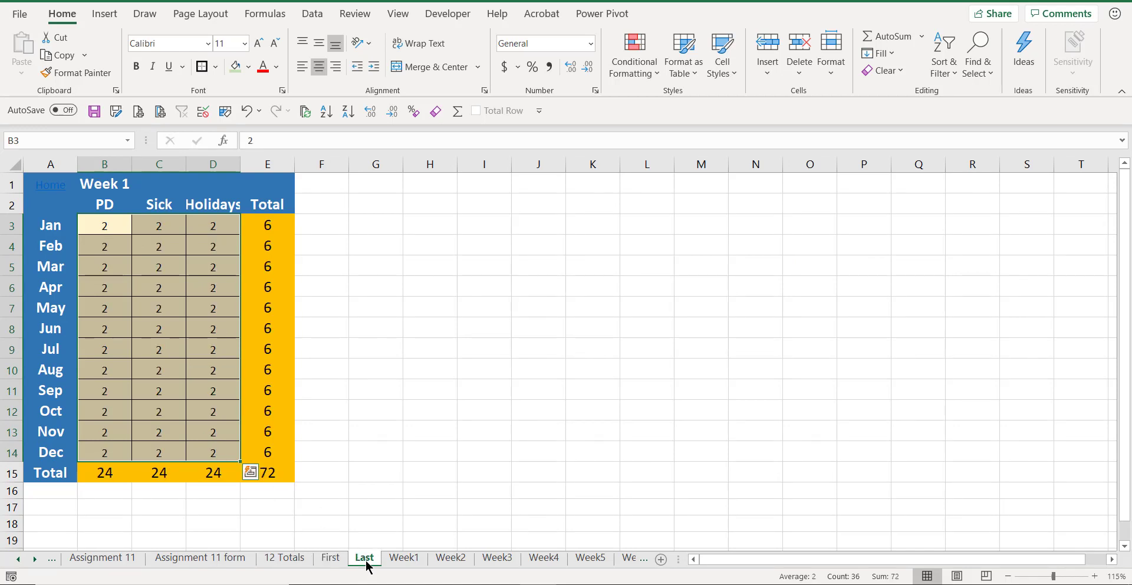
click(293, 558)
drag(115, 235, 229, 483)
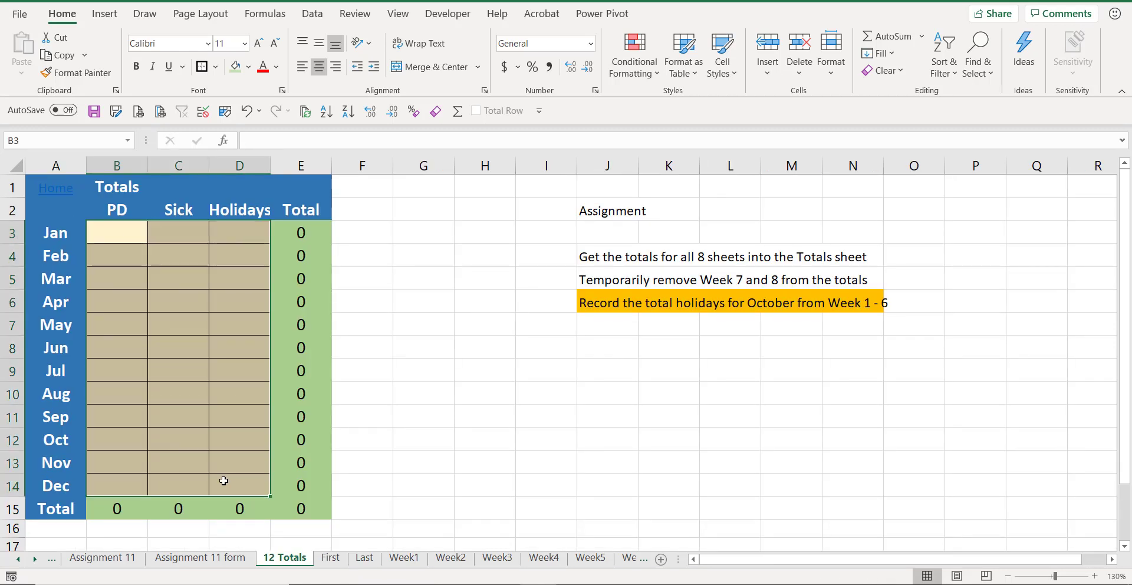
text(=)
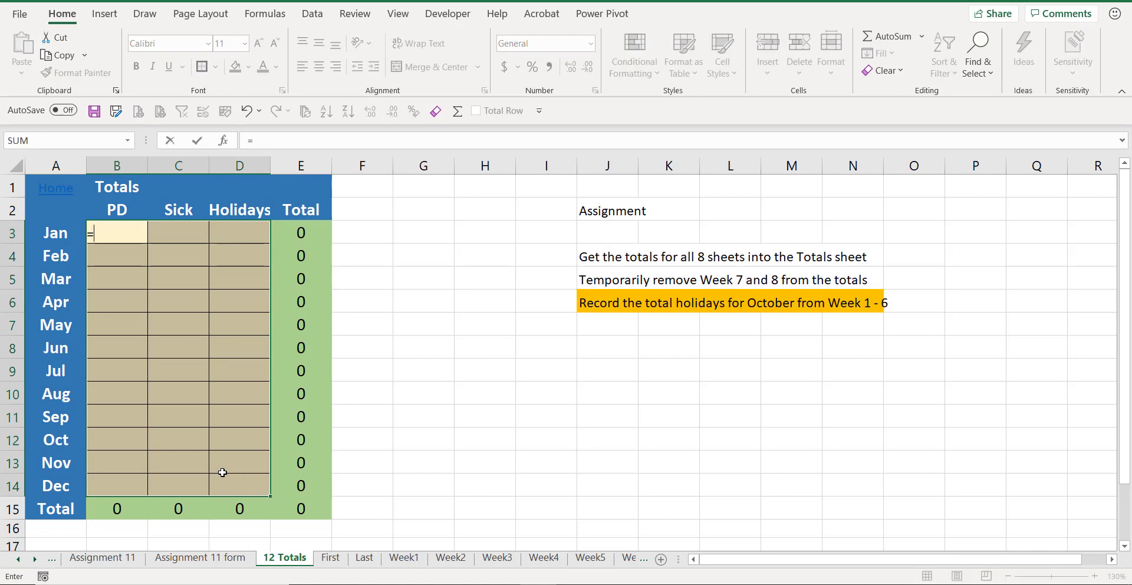
text(sum)
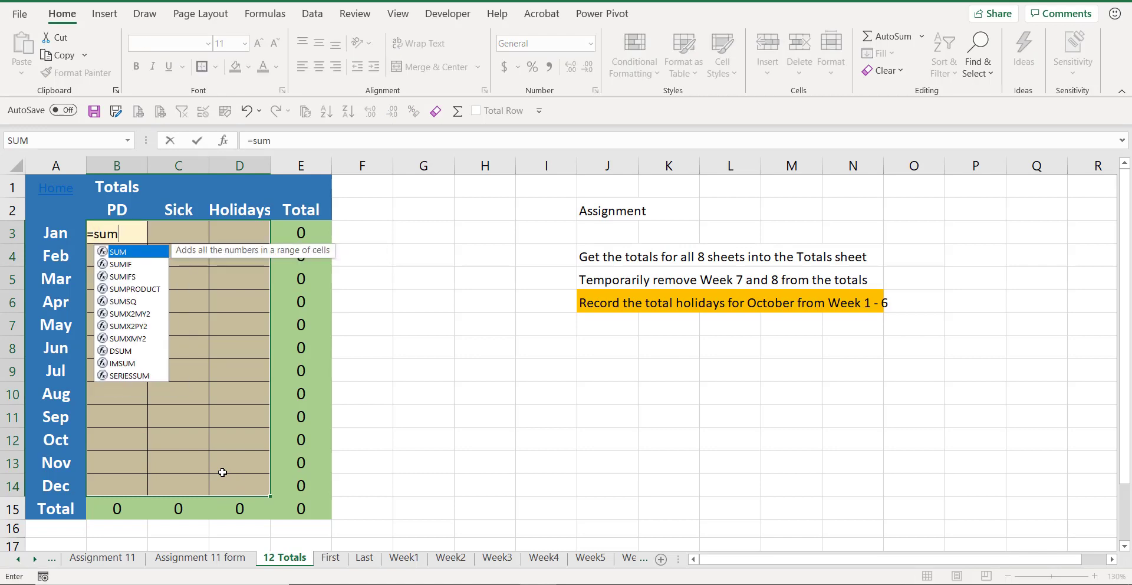
key(Tab)
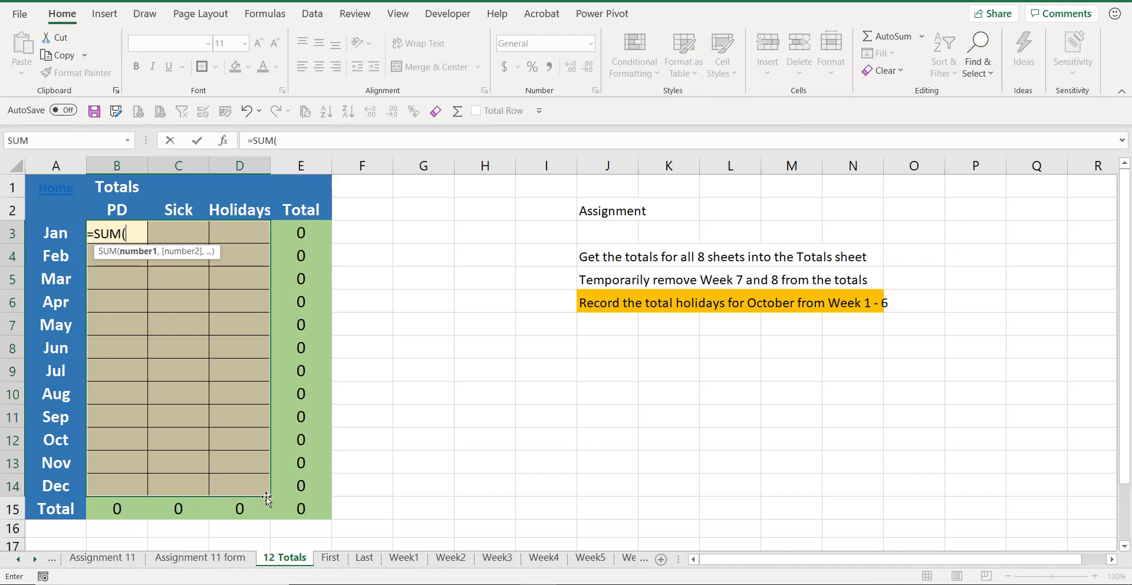
click(347, 563)
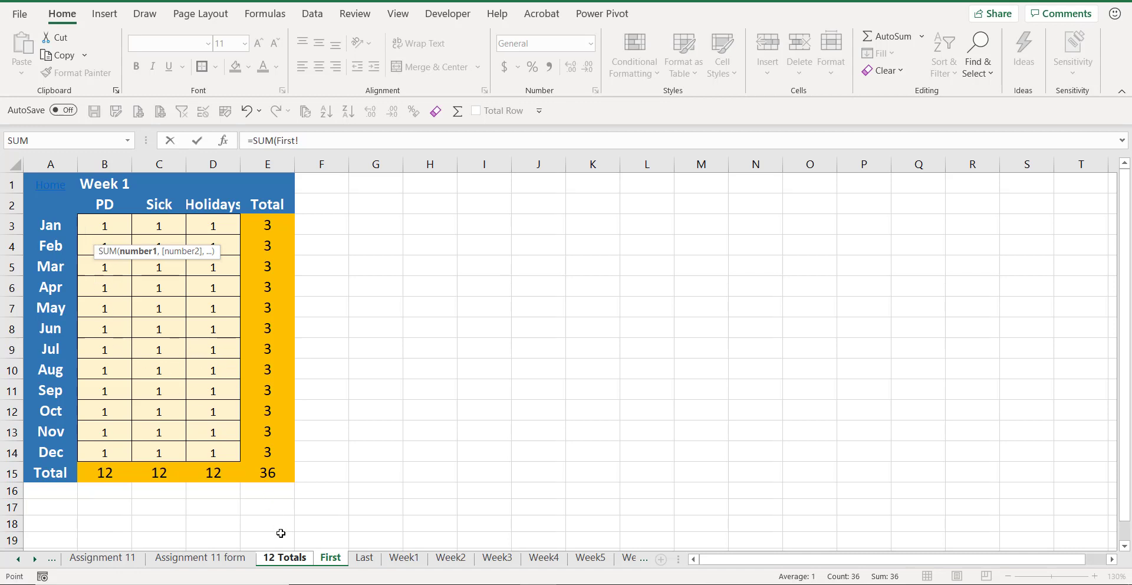
shift+click(367, 559)
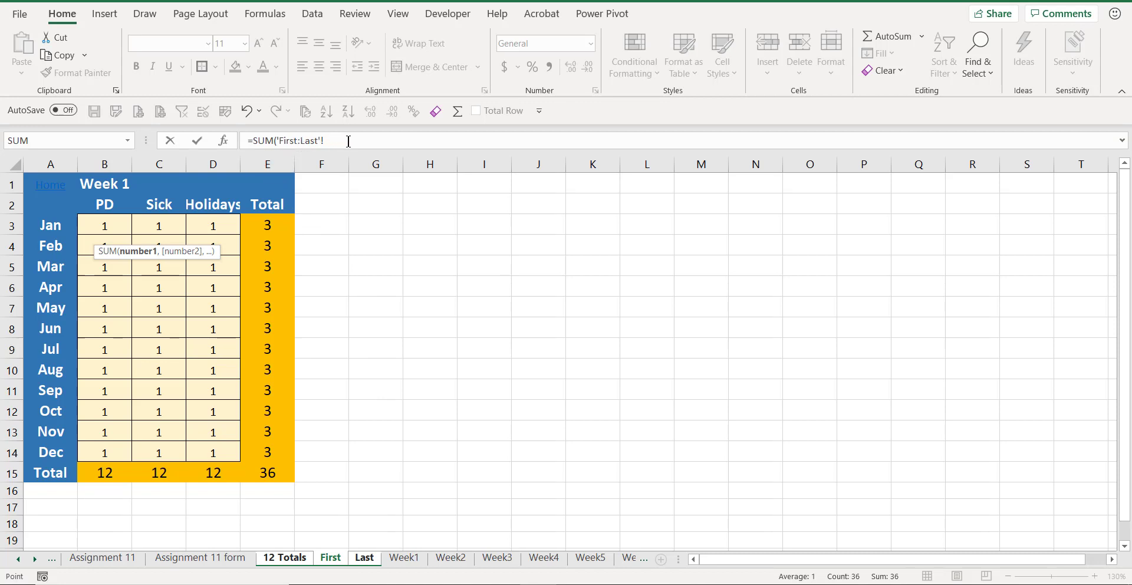
click(116, 226)
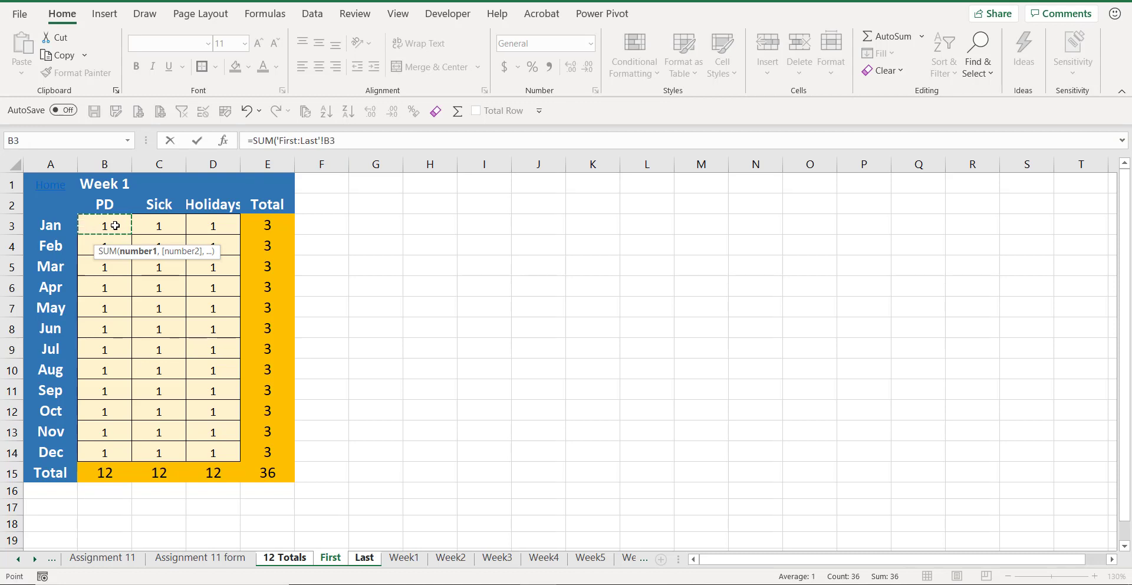
key(ctrl+Return)
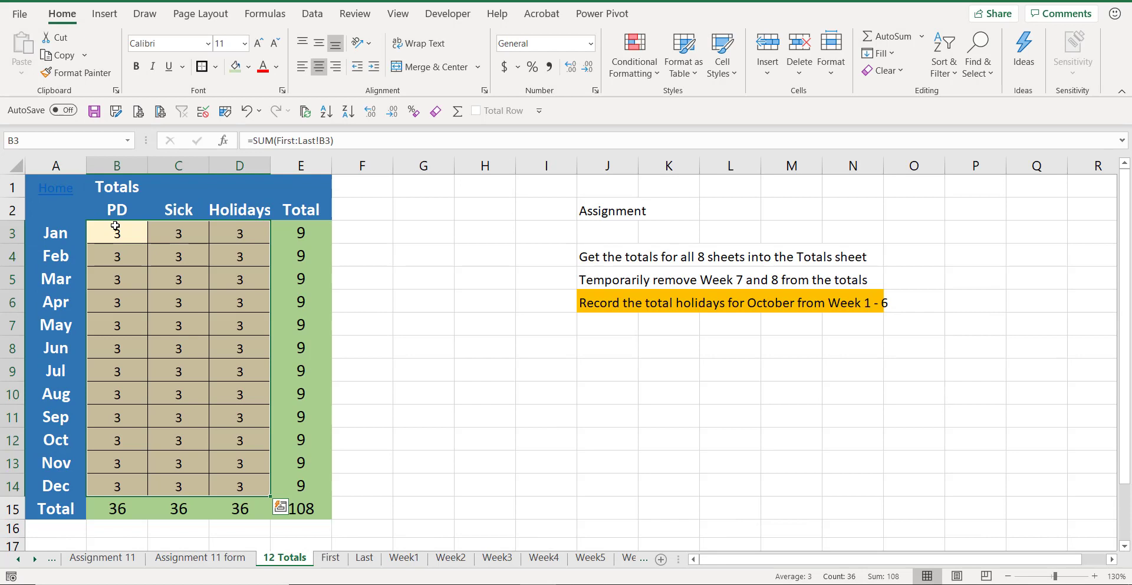
click(115, 227)
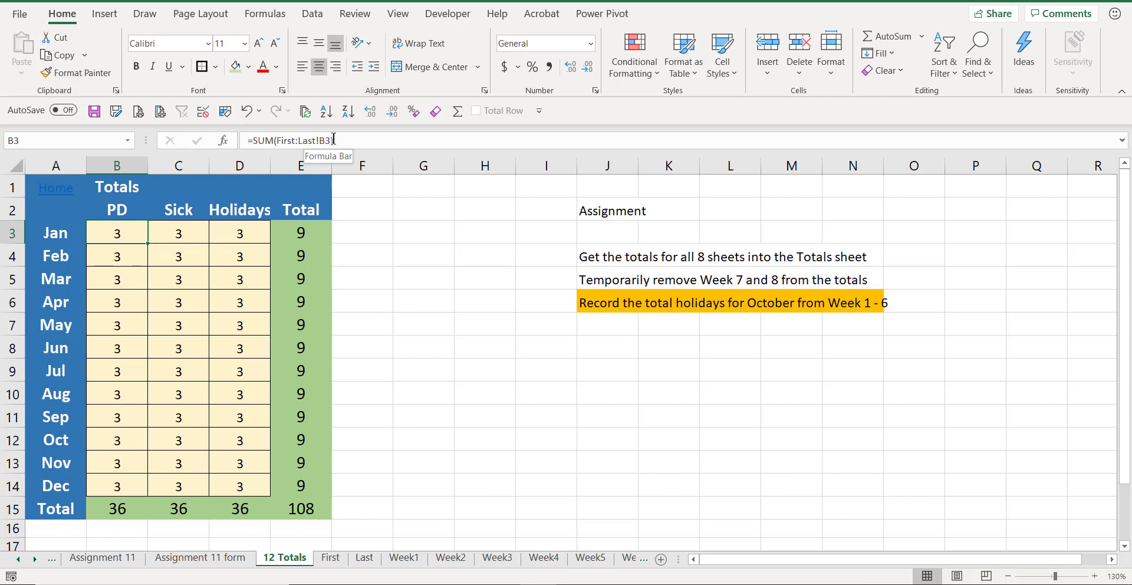
click(195, 234)
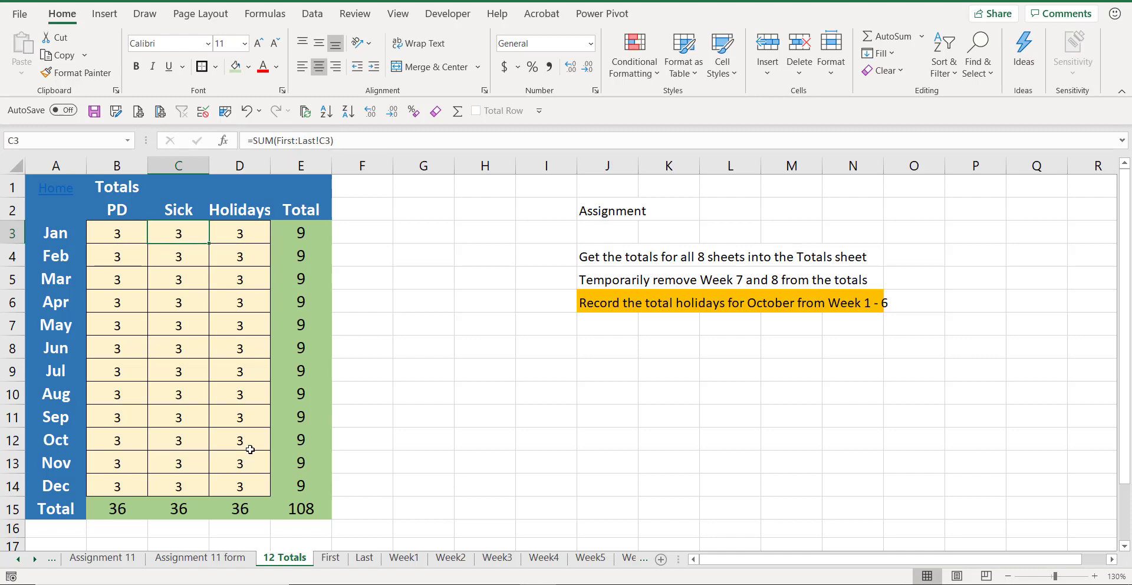
Step: Clear the sample values from the First and Last sheets and return to 12 Totals
click(329, 557)
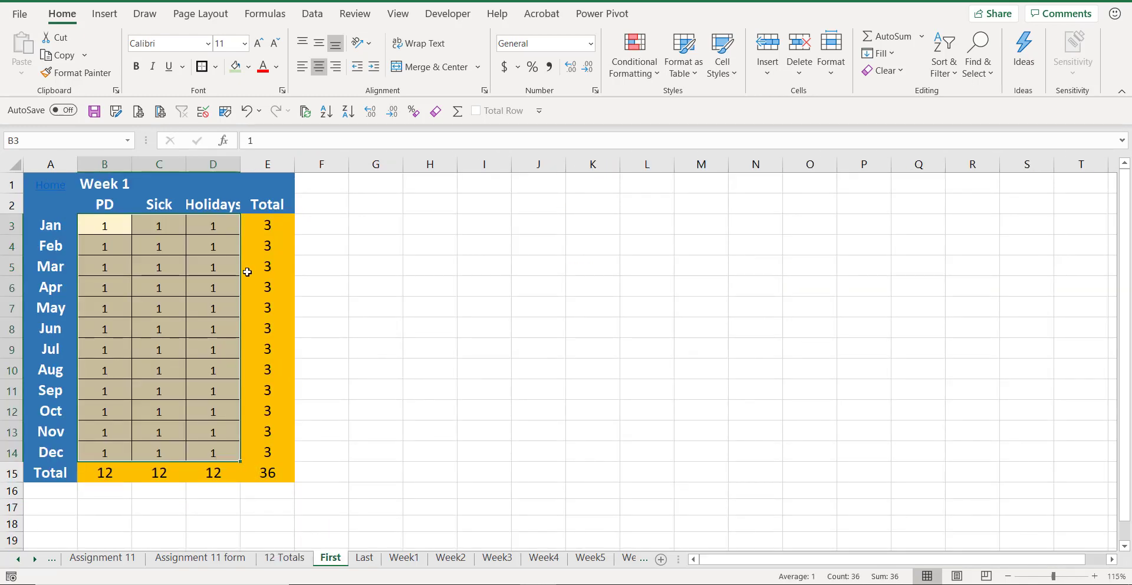
key(Delete)
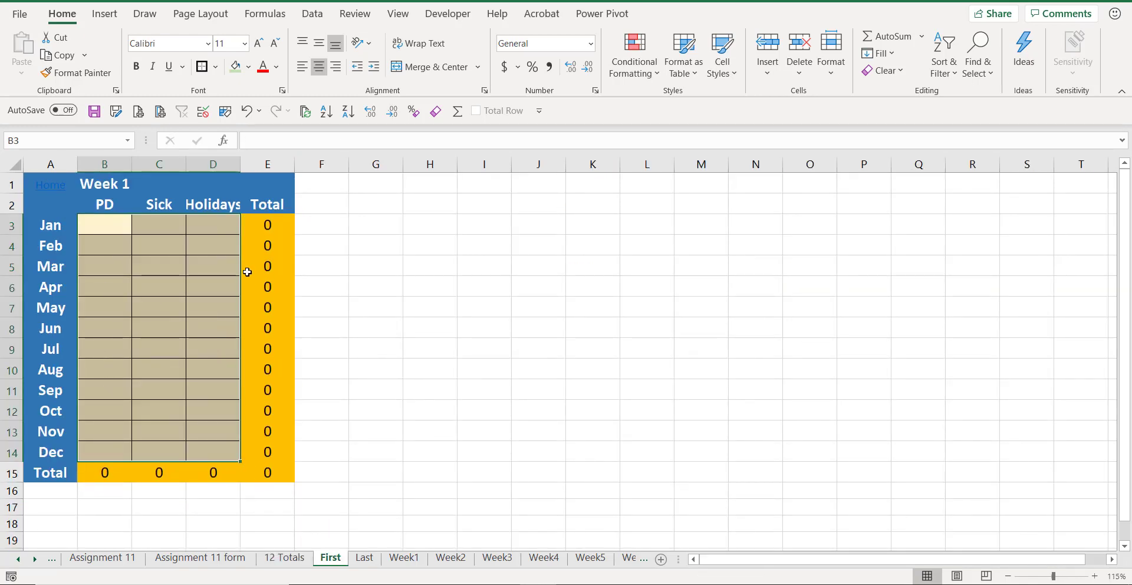
click(365, 557)
key(Delete)
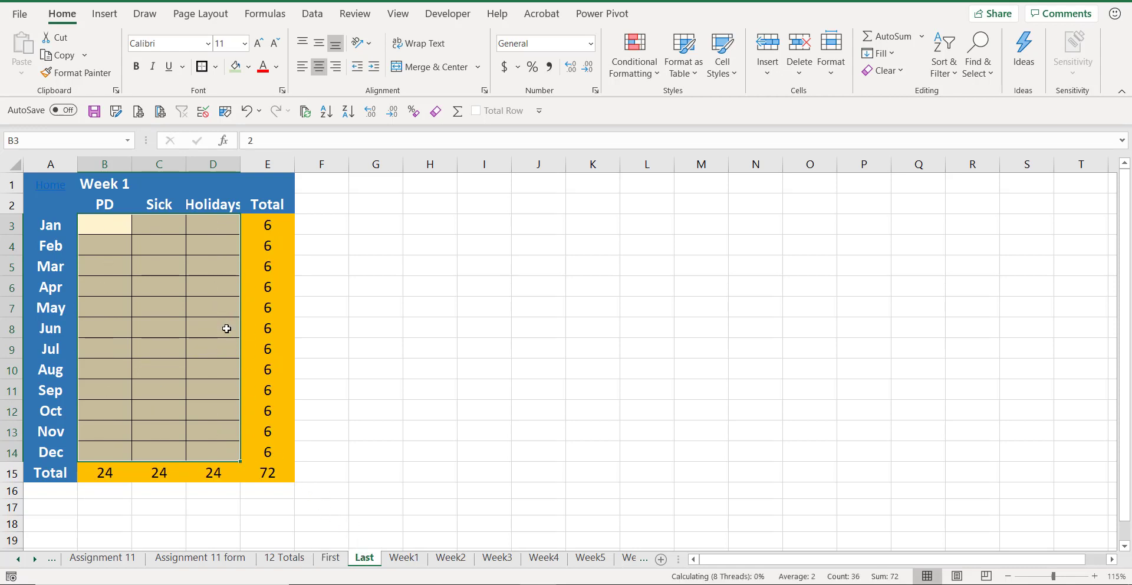
click(289, 560)
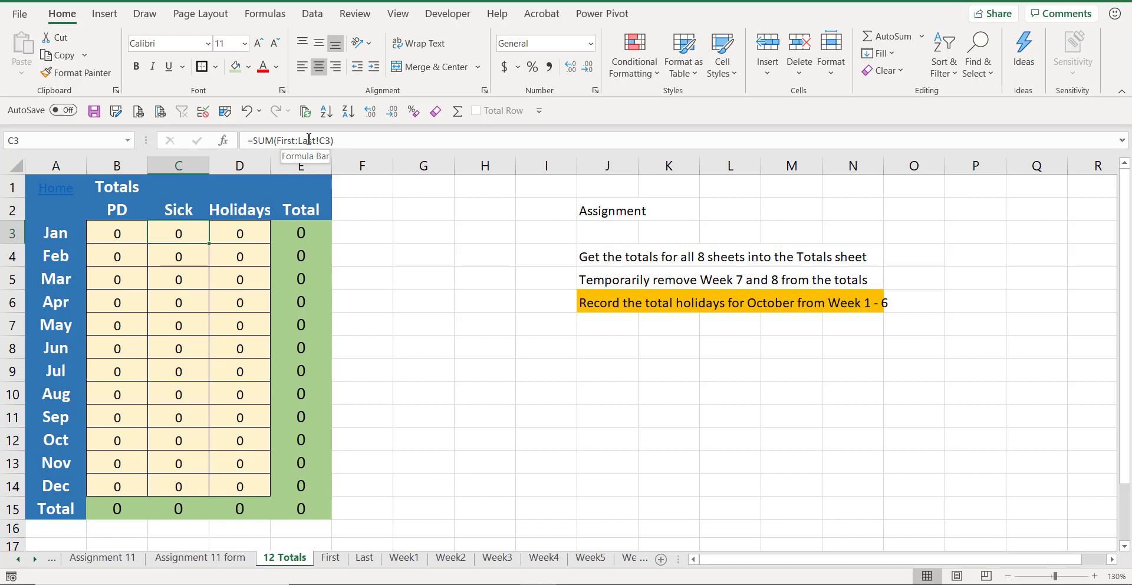
Step: Move the Week1 sheet between the First and Last marker sheets and return to 12 Totals
click(404, 557)
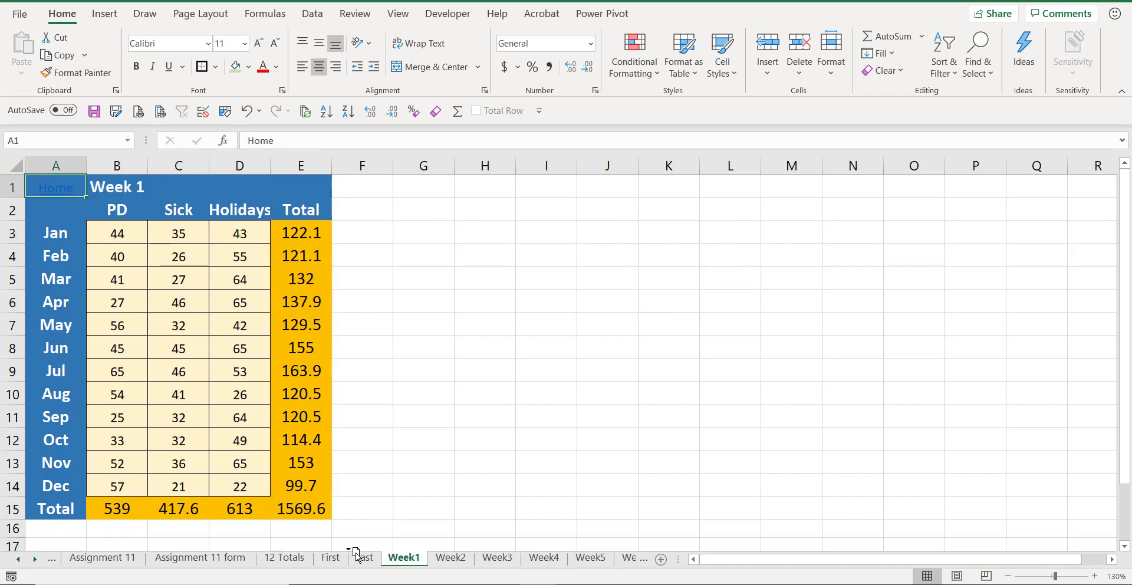
drag(354, 558, 355, 557)
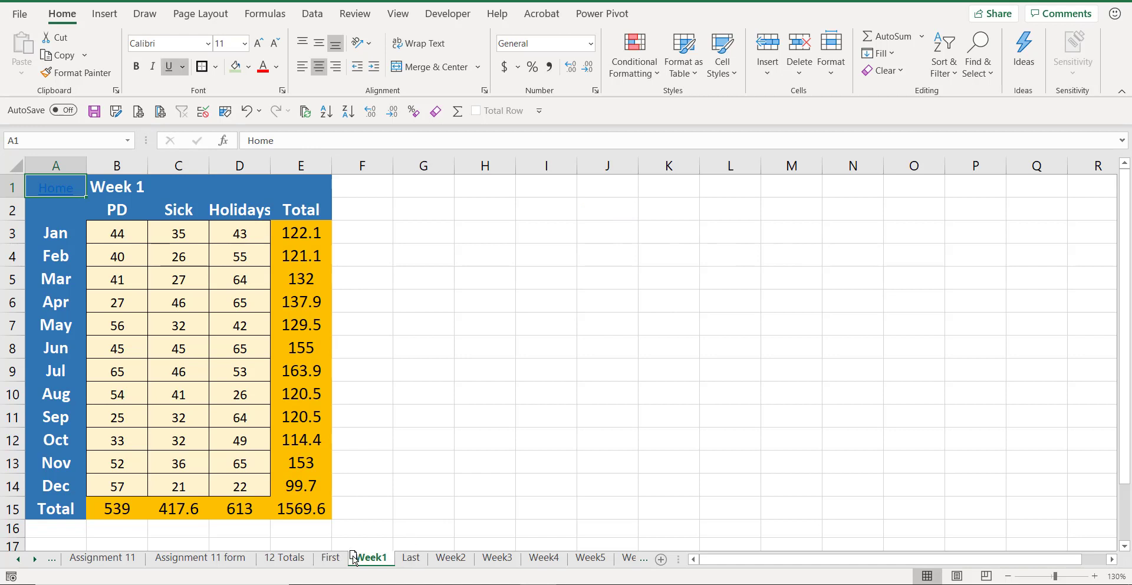
click(293, 558)
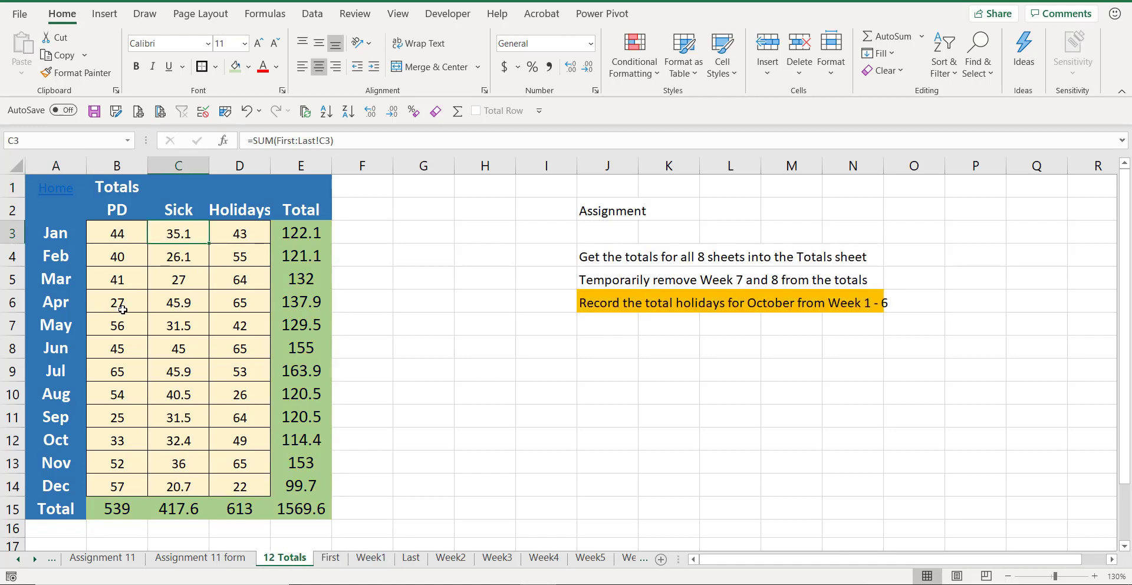
Step: Move the Week2 through Week6 sheets in between the First and Last marker sheets, then return to 12 Totals
click(449, 559)
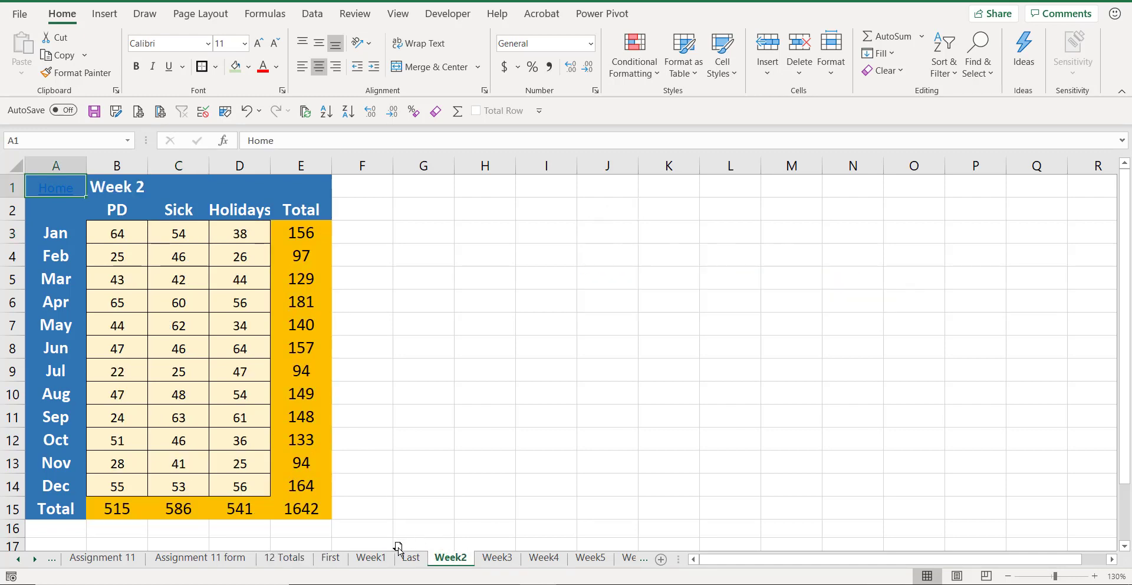
drag(398, 548, 407, 550)
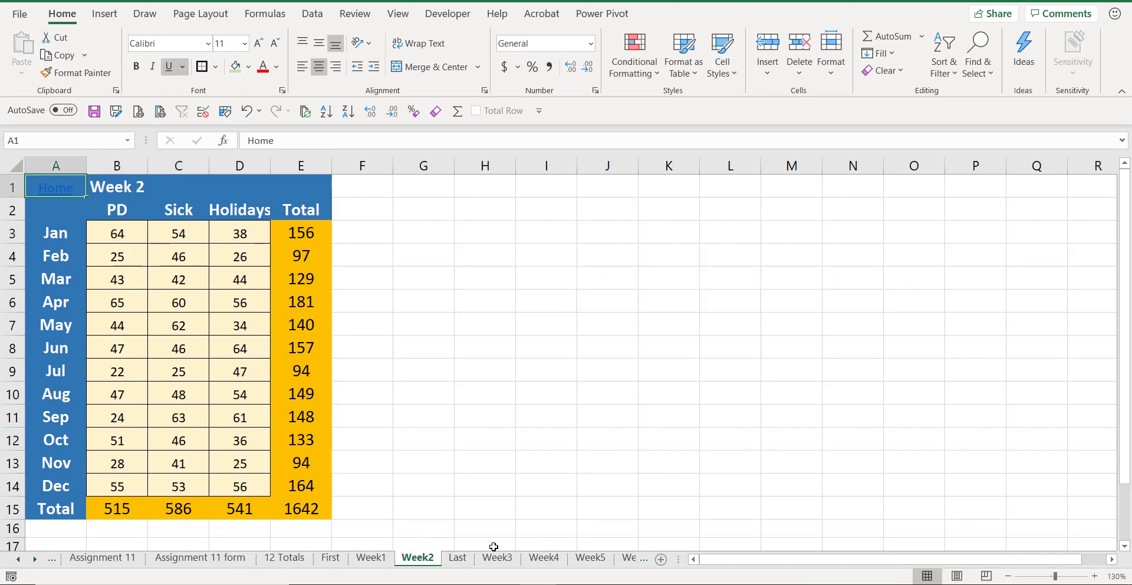
drag(497, 558, 447, 551)
drag(541, 564, 492, 547)
drag(597, 558, 545, 558)
drag(630, 559, 572, 558)
mouse_move(505, 557)
mouse_down()
mouse_move(550, 560)
mouse_move(498, 561)
mouse_up()
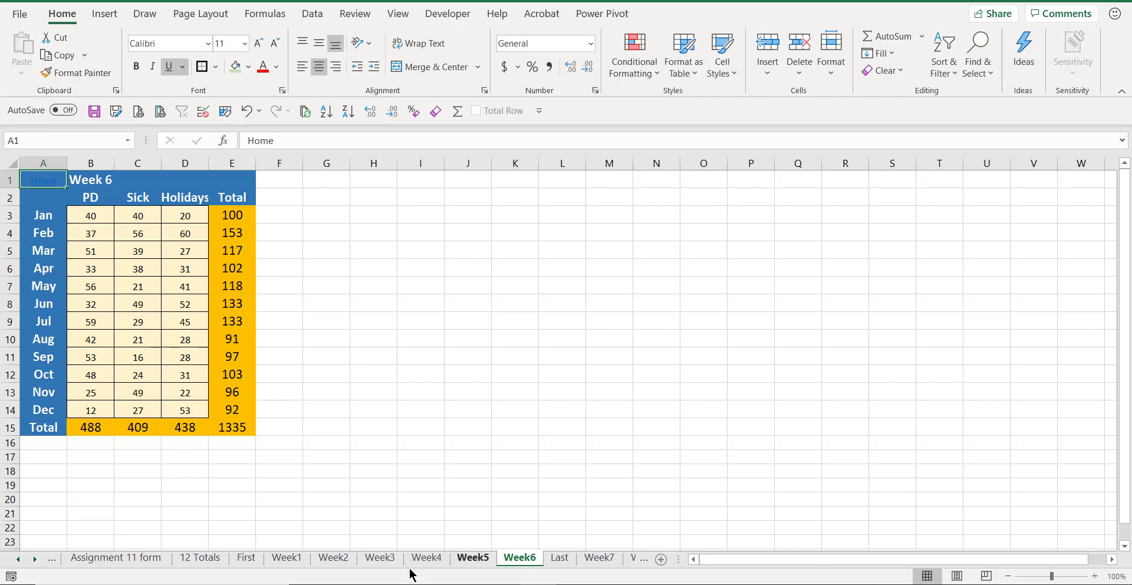
click(205, 559)
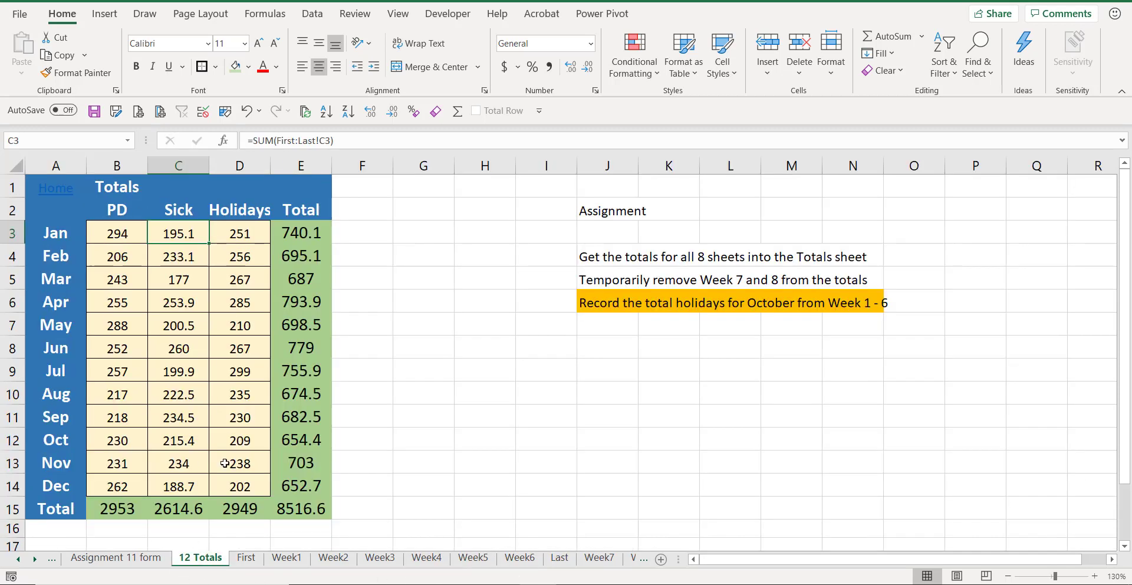